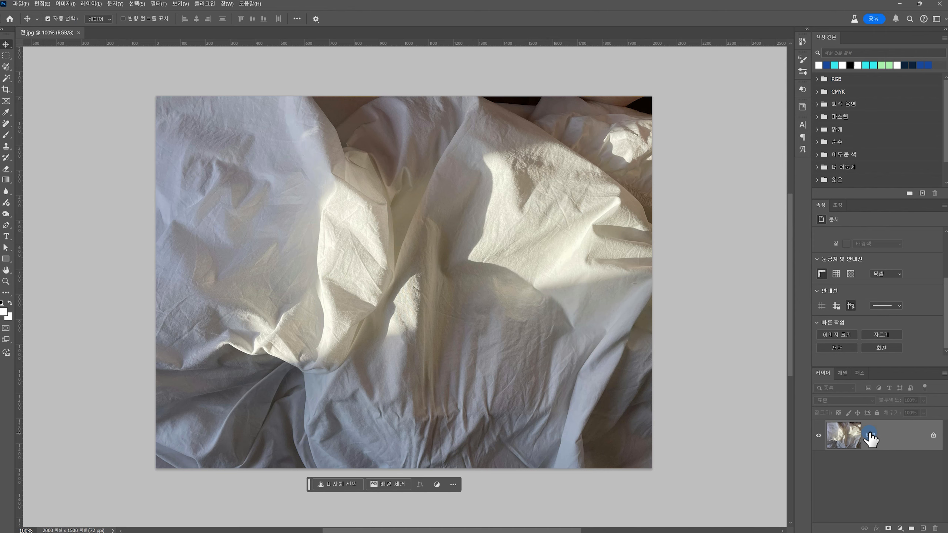
- Duplicate the background photo layer and convert the copy to black and white with the default preset
key("ctrl+j")
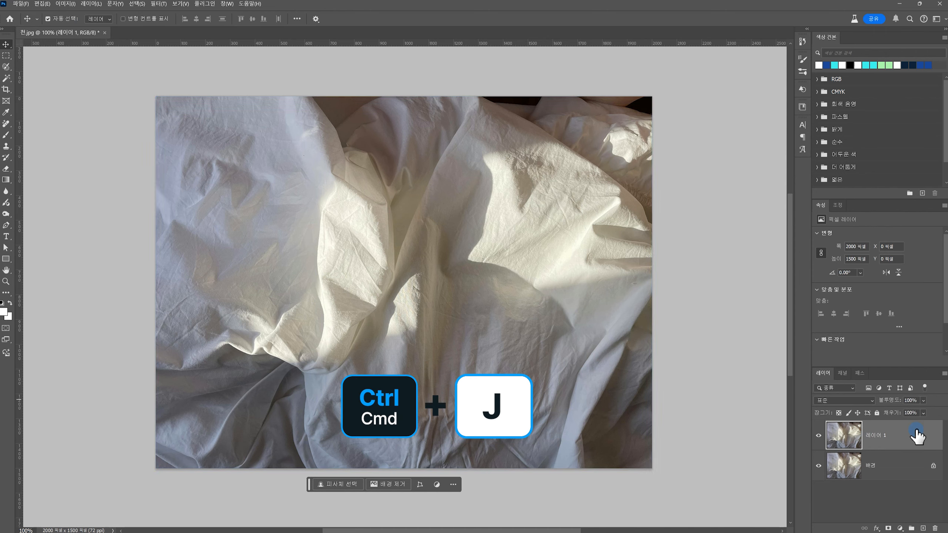
left_click(69, 5)
mouse_move(83, 26)
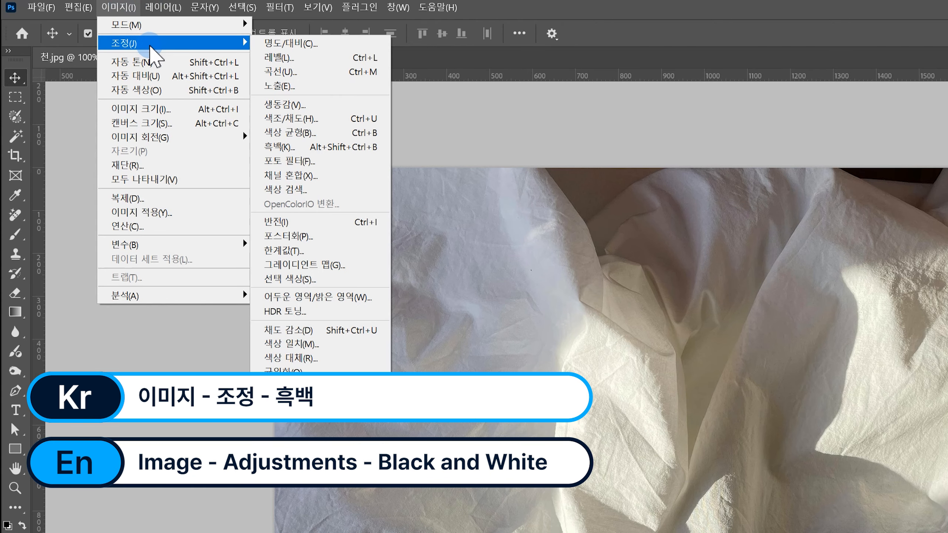
left_click(312, 149)
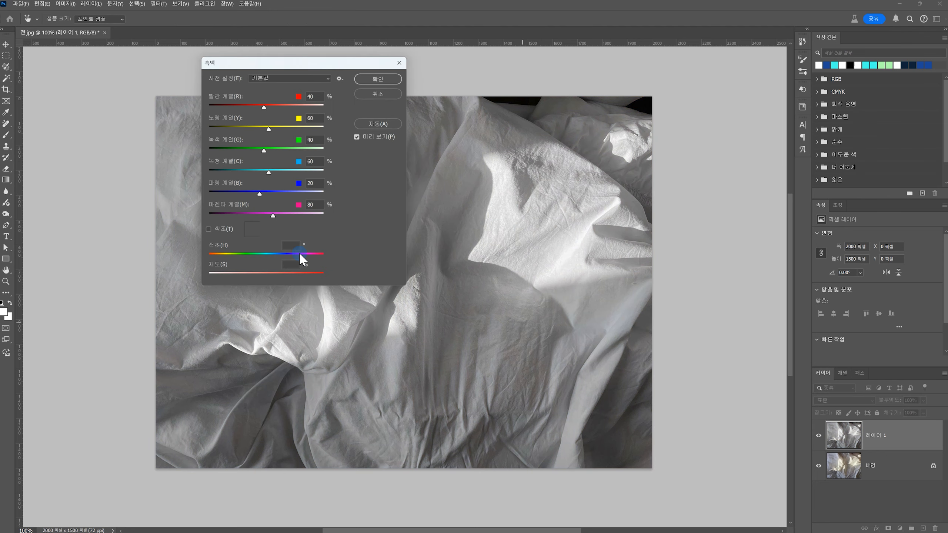
left_click(377, 80)
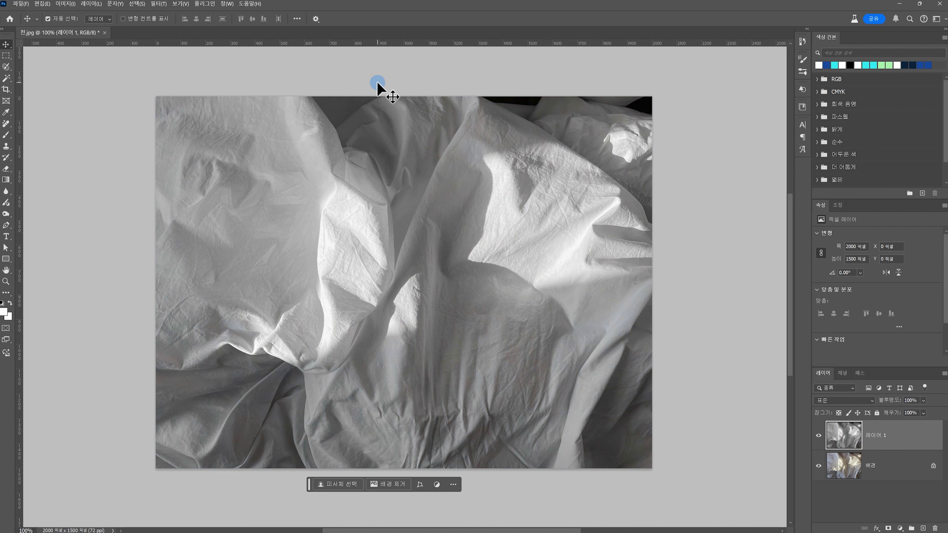
- Apply a slight Gaussian Blur to the black-and-white fabric layer
left_click(154, 3)
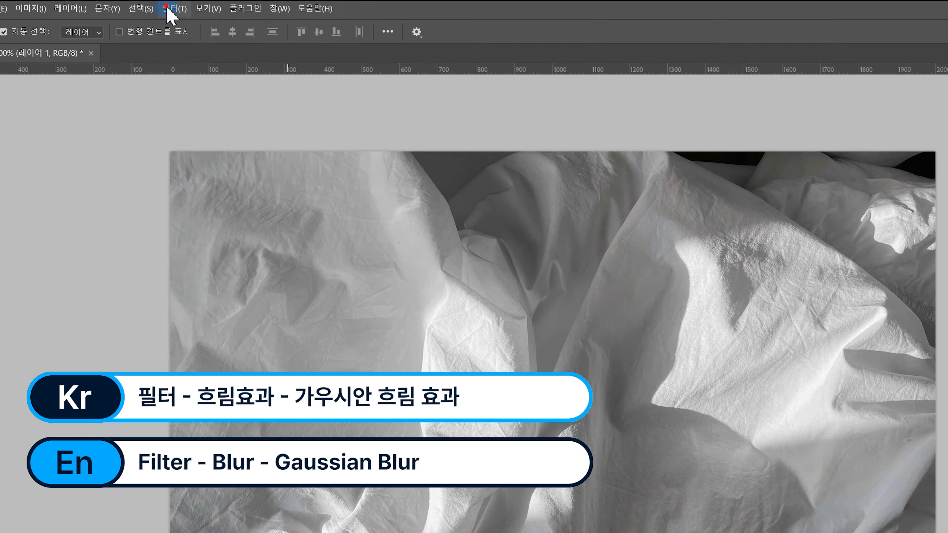
mouse_move(212, 242)
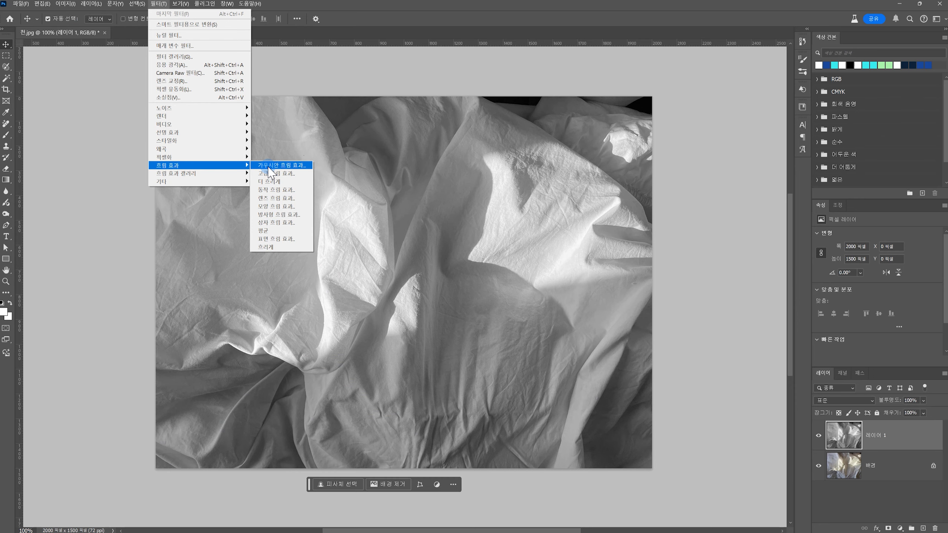
left_click(345, 258)
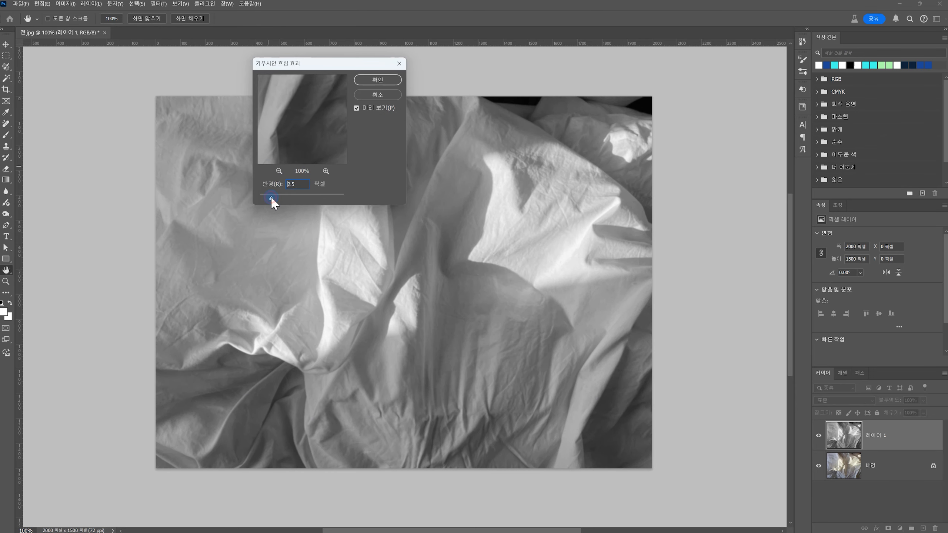
left_click_drag(269, 199, 267, 198)
left_click(365, 79)
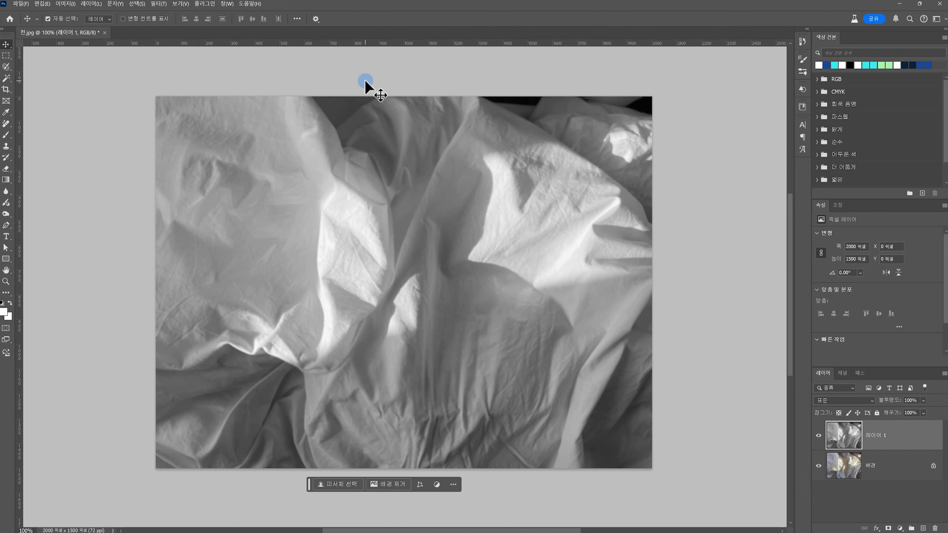
- Save the document to the desktop in Photoshop (PSD) format under the name 천
left_click(20, 4)
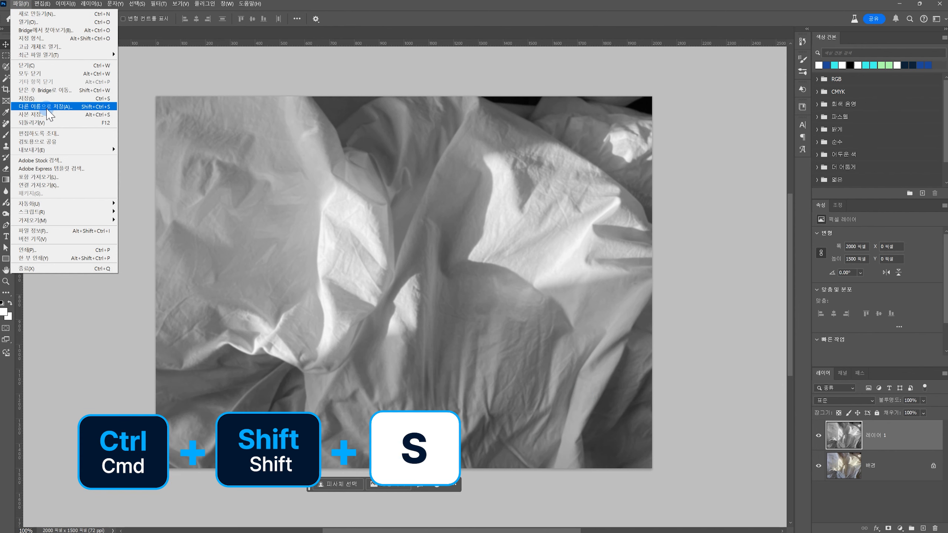
left_click(47, 108)
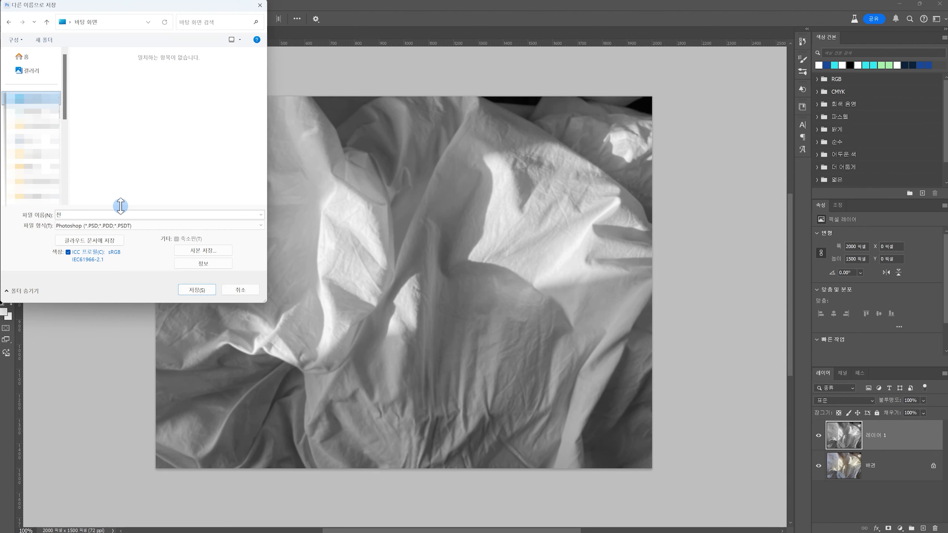
left_click(133, 225)
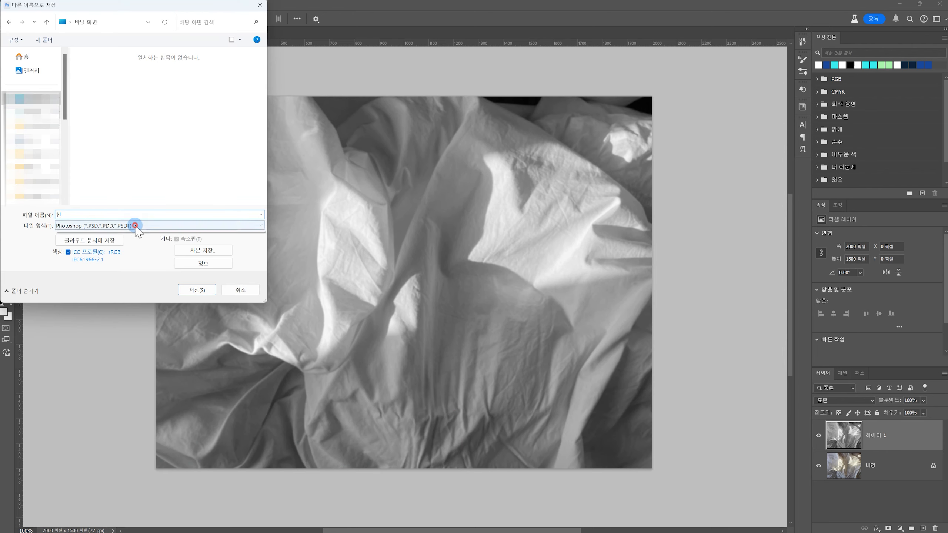
left_click(136, 229)
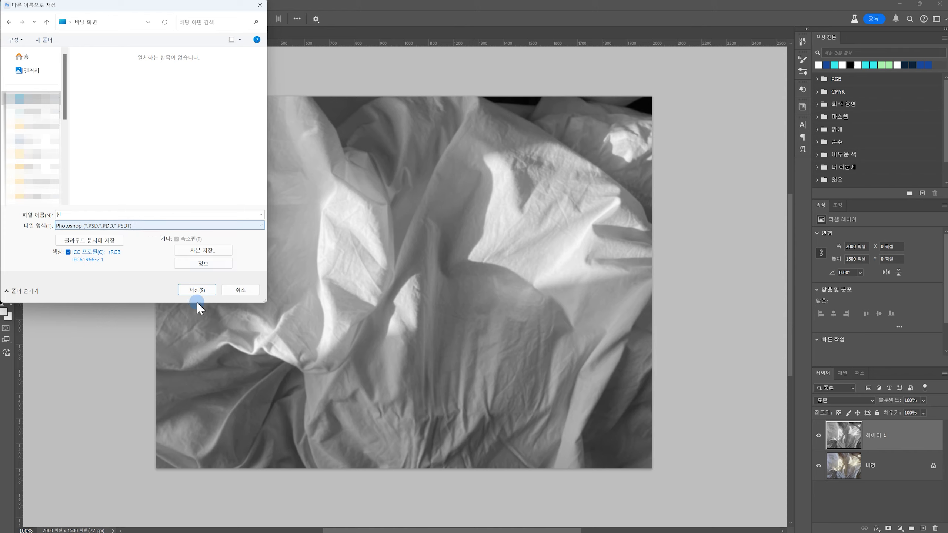
left_click(196, 292)
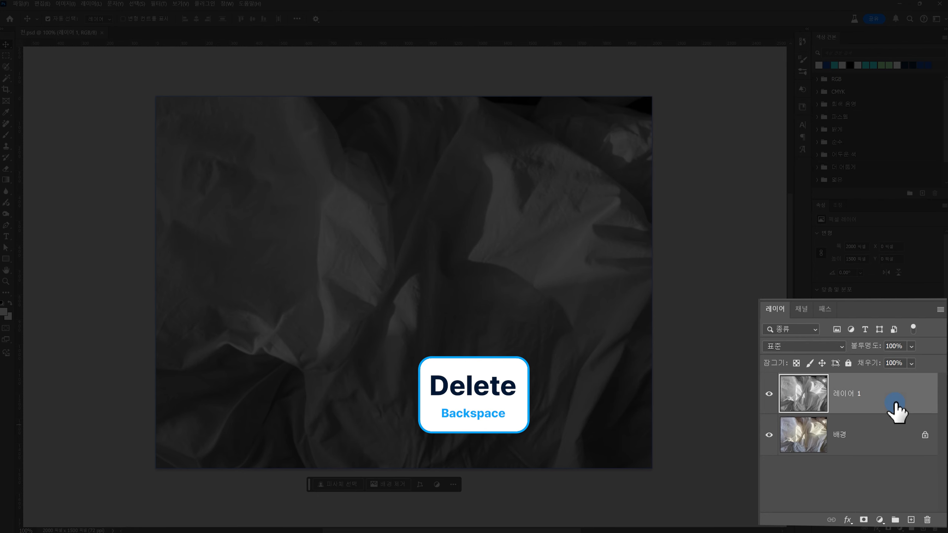
- Delete the blurred black-and-white layer and place the logo file 투명로고.png on the fabric photo
key("Delete")
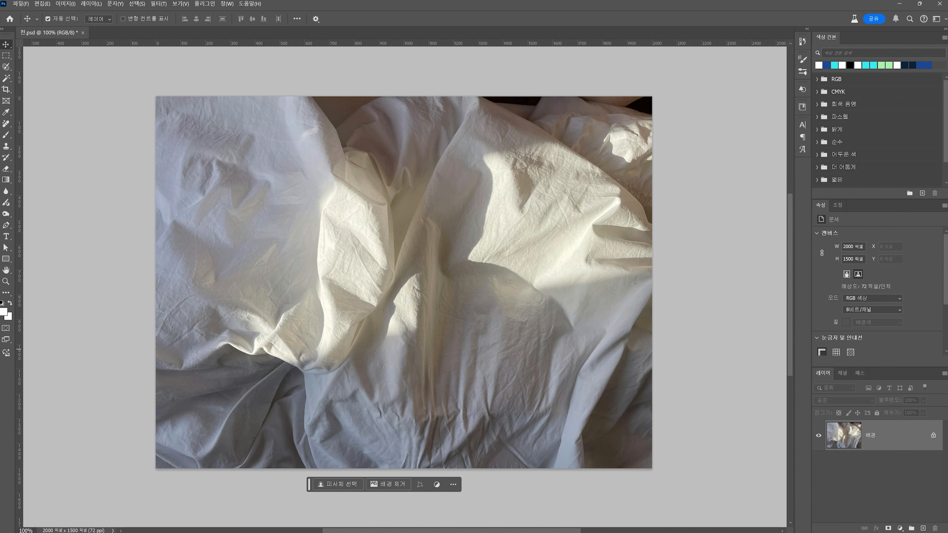
key("ctrl+o")
left_click_drag(945, 239, 368, 254)
key("Return")
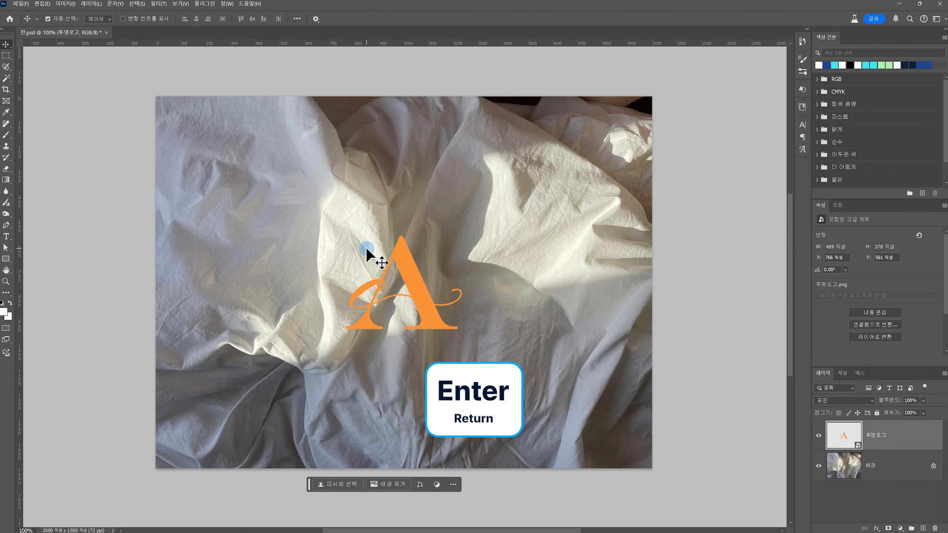
- Enlarge the logo to about 694 × 560 px and position it over the folds at the centre of the fabric
key("ctrl+t")
left_click_drag(464, 242, 512, 212)
left_click_drag(467, 262, 451, 277)
left_click_drag(507, 183, 495, 194)
key("Return")
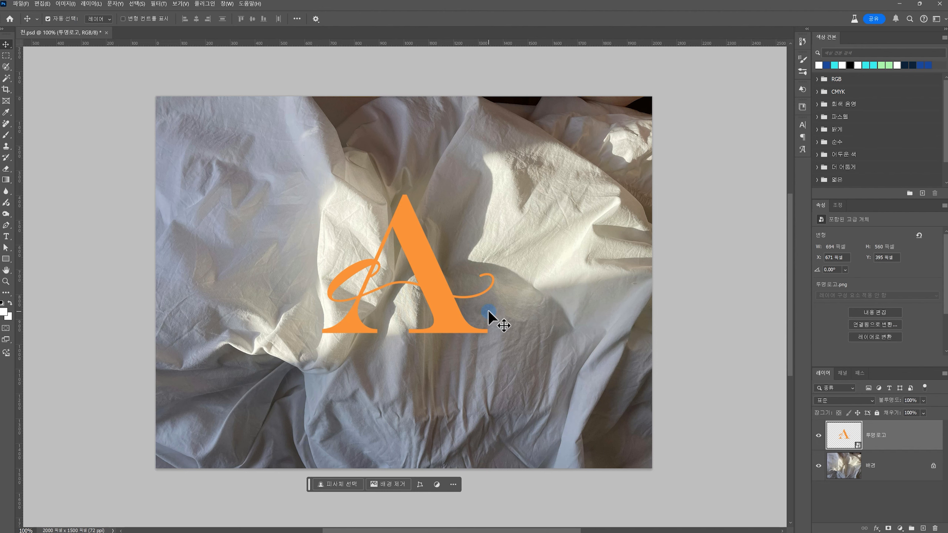
- Apply the Displace filter to the logo with horizontal and vertical scales of 10, using 천.psd as the displacement map
key("ctrl+plus")
key("ctrl+plus")
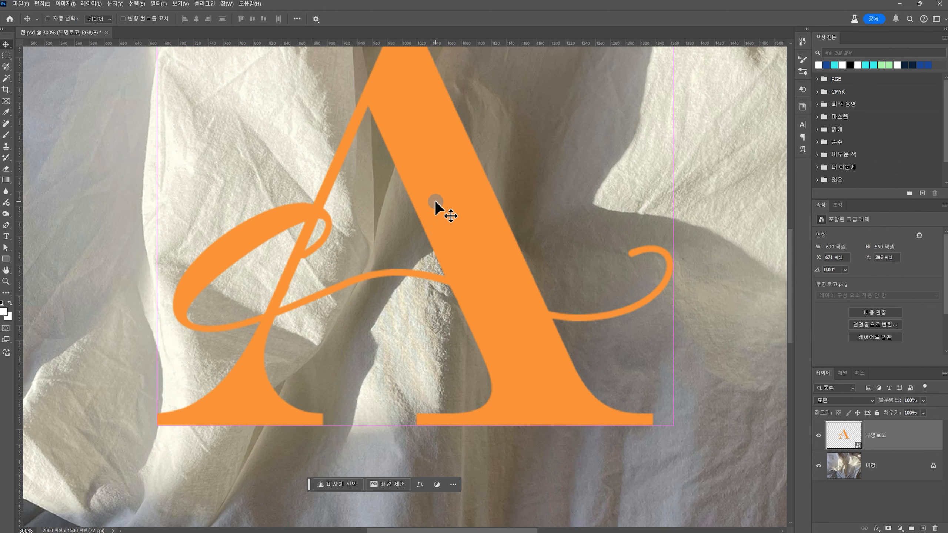
key("ctrl+minus")
left_click(158, 3)
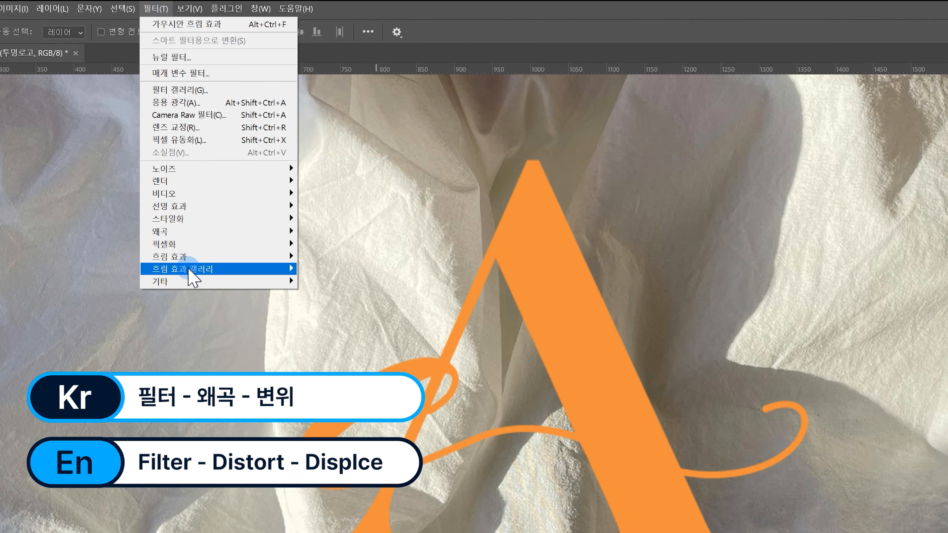
mouse_move(187, 236)
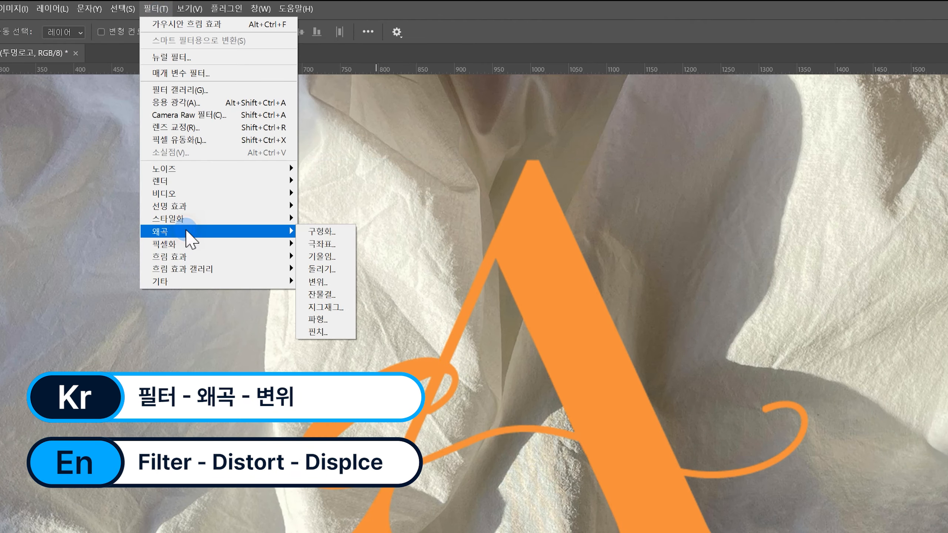
left_click(323, 281)
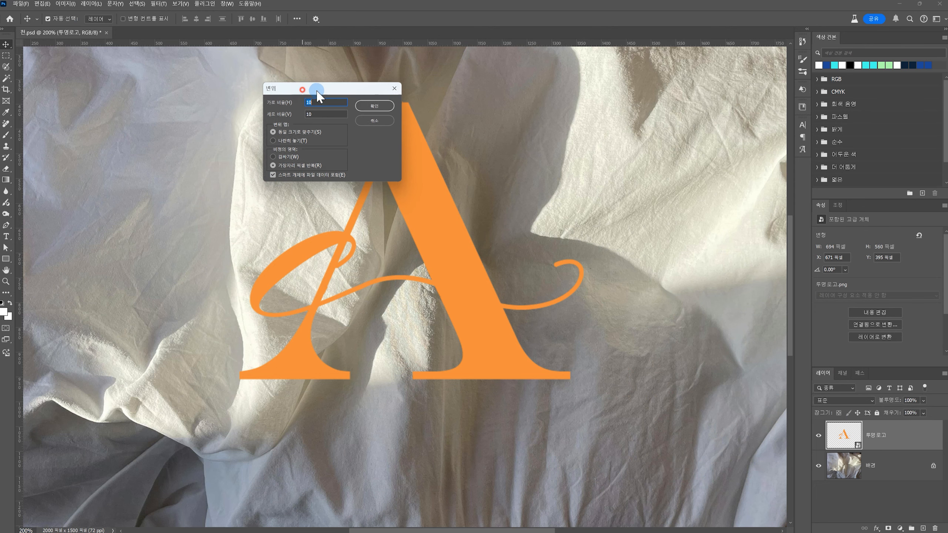
left_click_drag(301, 89, 544, 143)
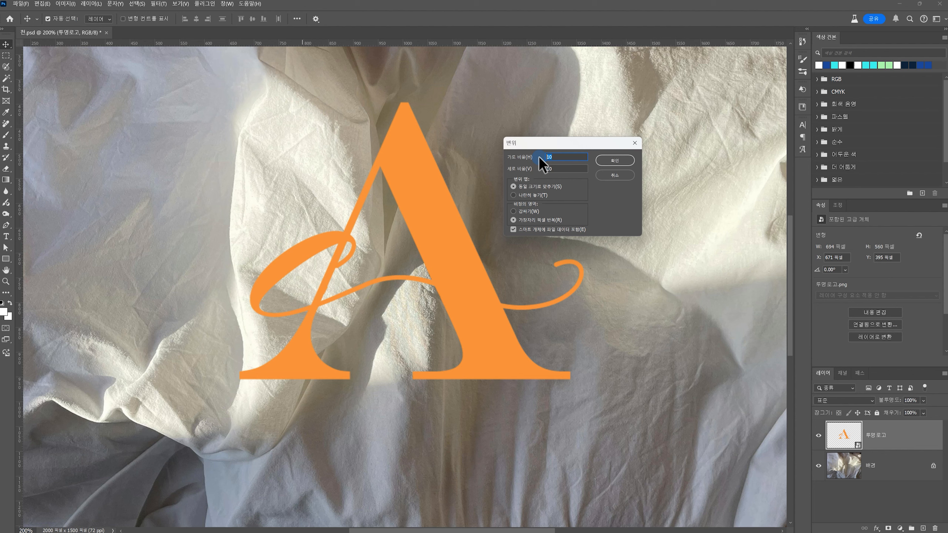
left_click(615, 161)
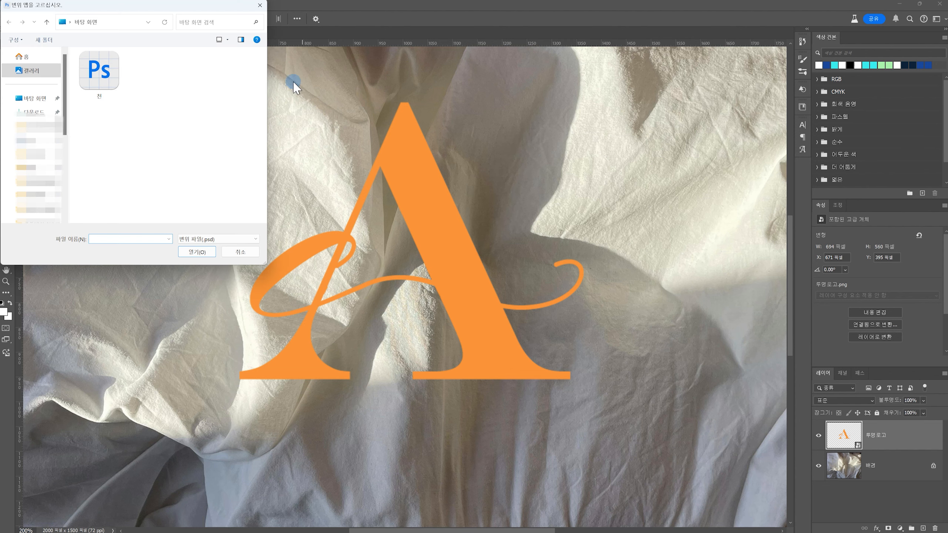
double_click(100, 82)
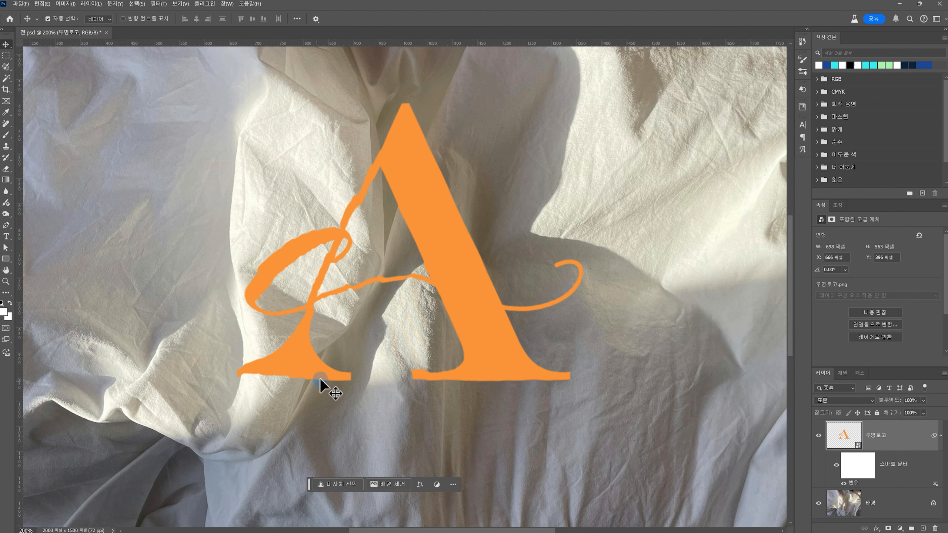
- Set the logo's Displace filter to horizontal and vertical scales of 40, using the 천.psd map
double_click(854, 483)
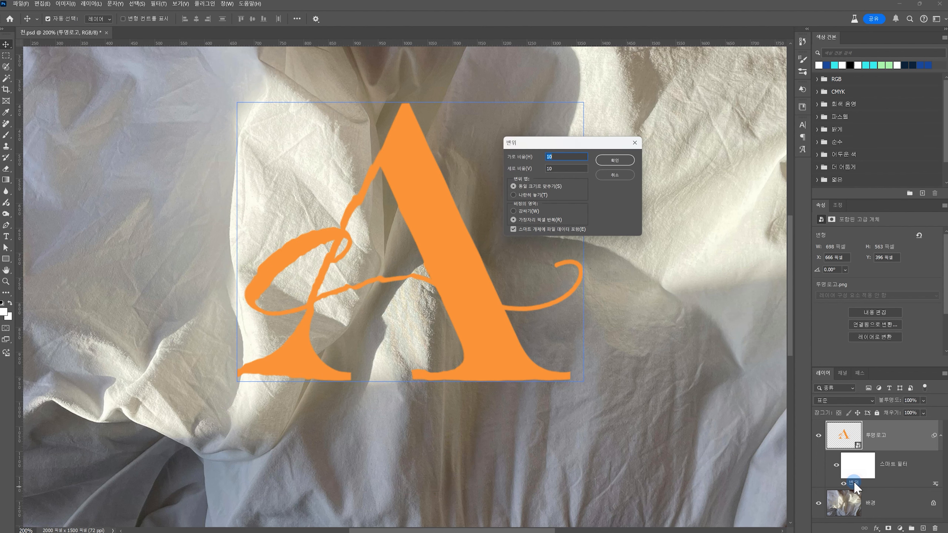
type("40")
left_click(515, 169)
type("40")
left_click(615, 160)
double_click(112, 80)
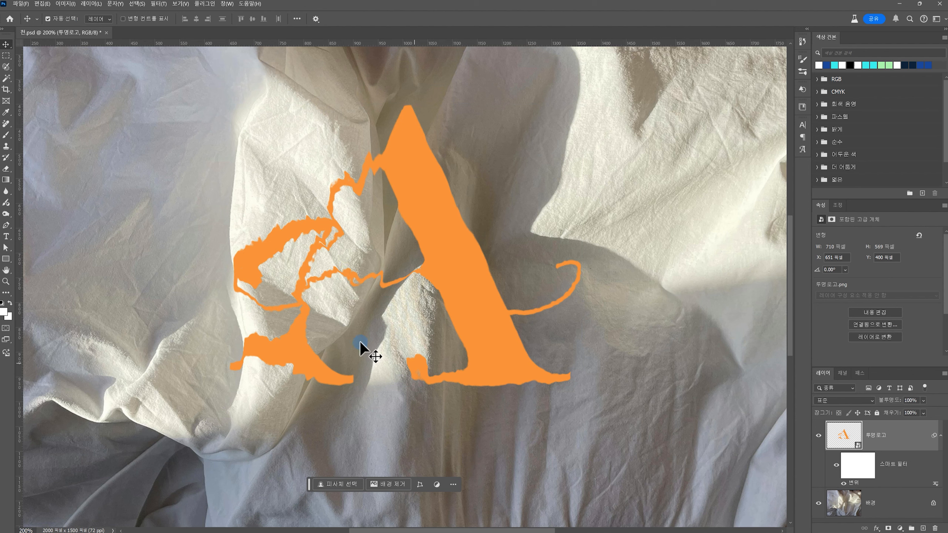
double_click(854, 483)
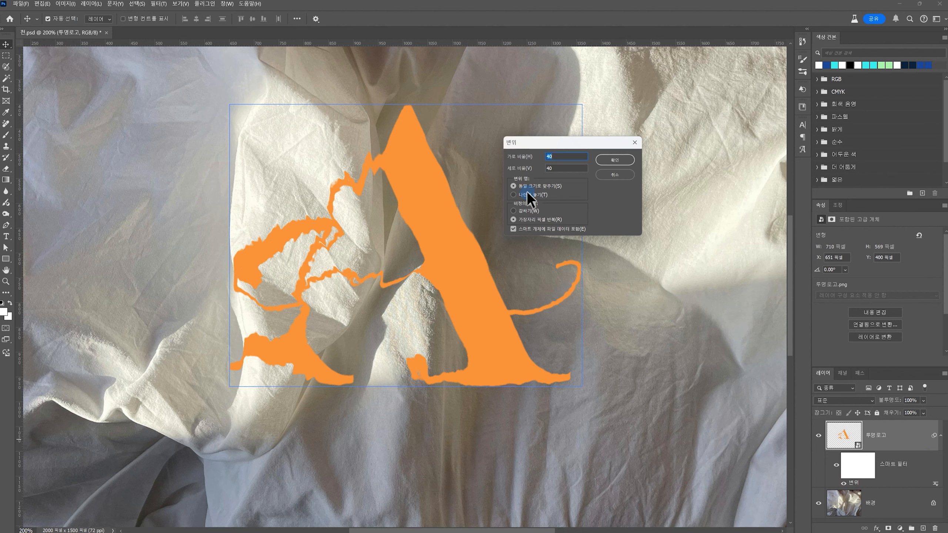
left_click(621, 176)
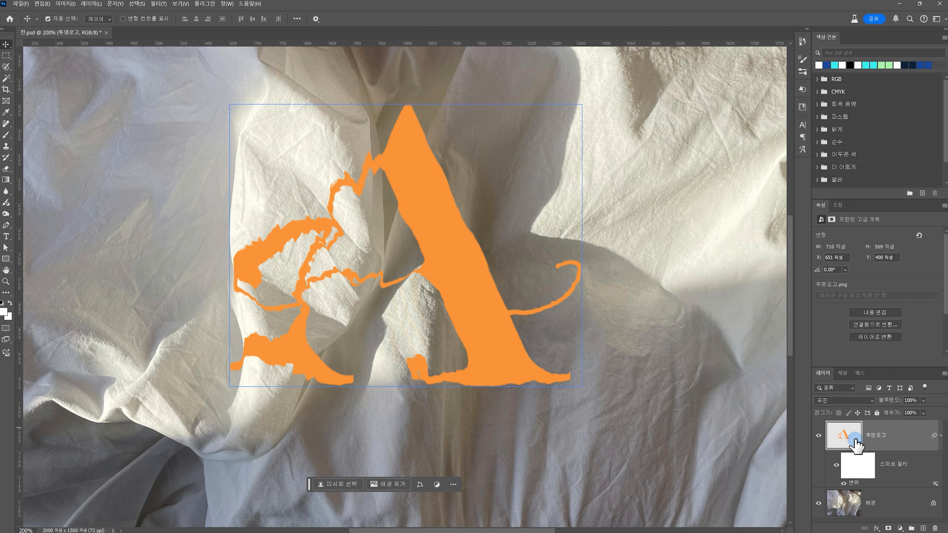
- Change the logo's Displace filter to horizontal and vertical scales of 14 and reapply the 천.psd map
double_click(855, 483)
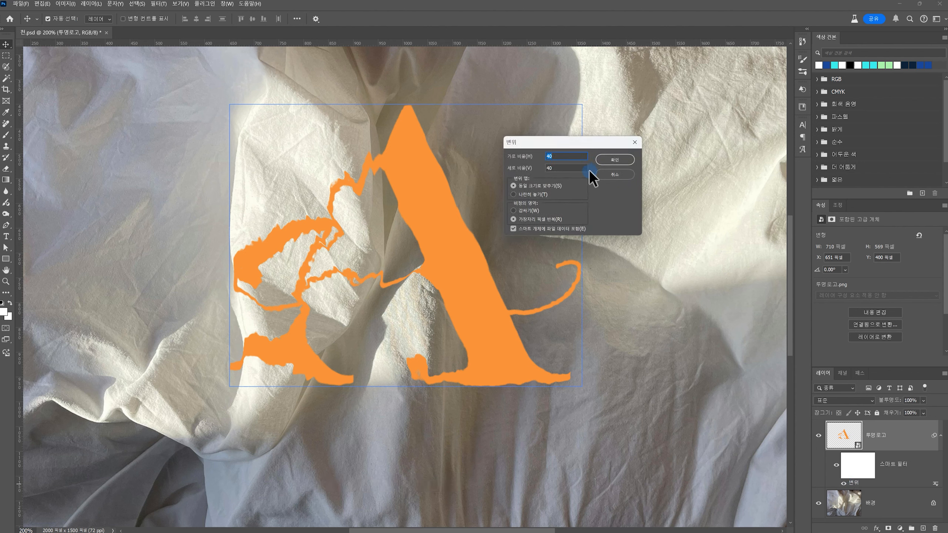
type("14")
key("Tab")
type("14")
left_click(632, 163)
left_click(100, 84)
double_click(100, 83)
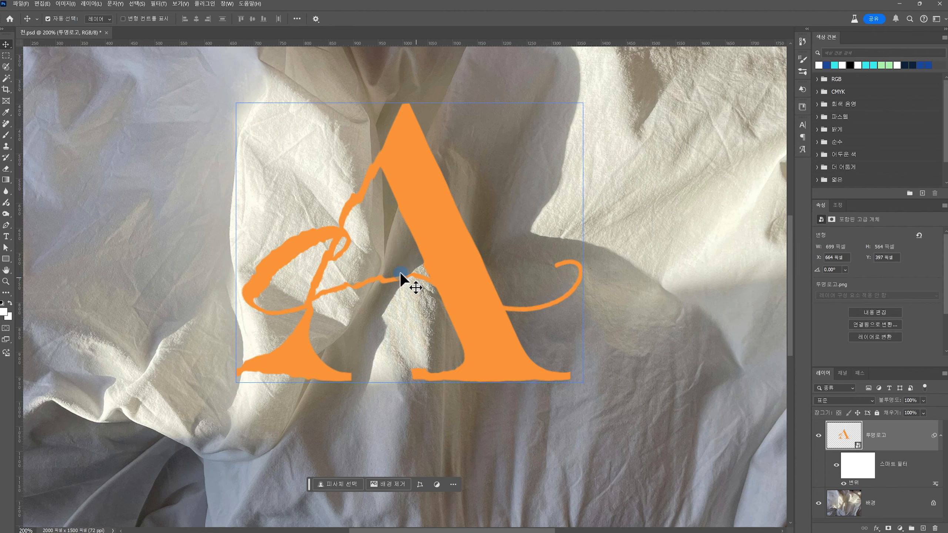
- Split the logo layer's Blend If sliders for the underlying layer to 60/119 in the shadows and 217/246 in the highlights
scroll(432, 309, "down", 1)
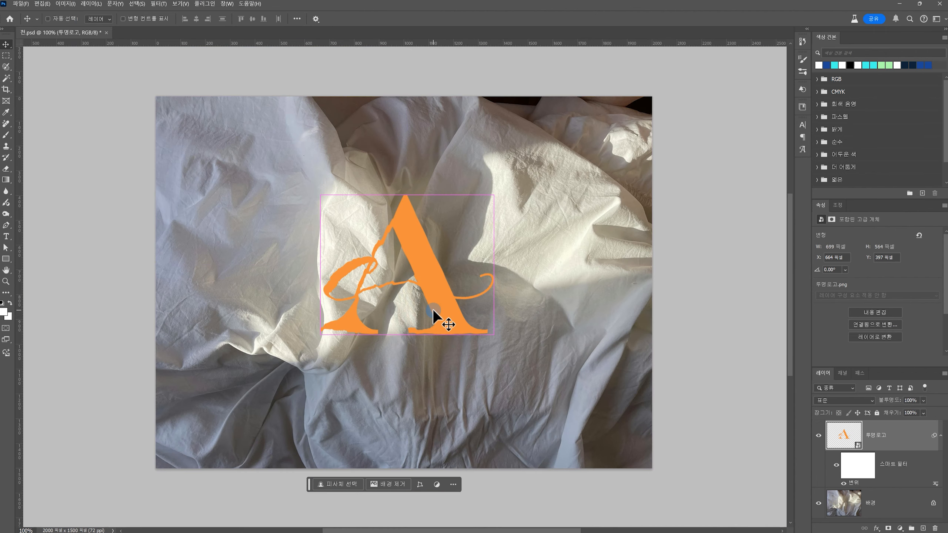
scroll(433, 309, "up", 3)
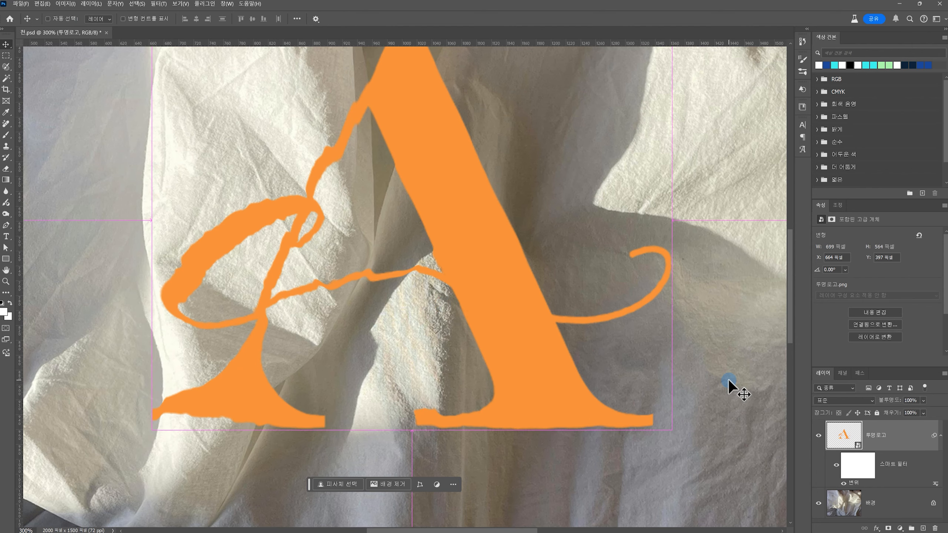
key("ctrl+minus")
key("ctrl+1")
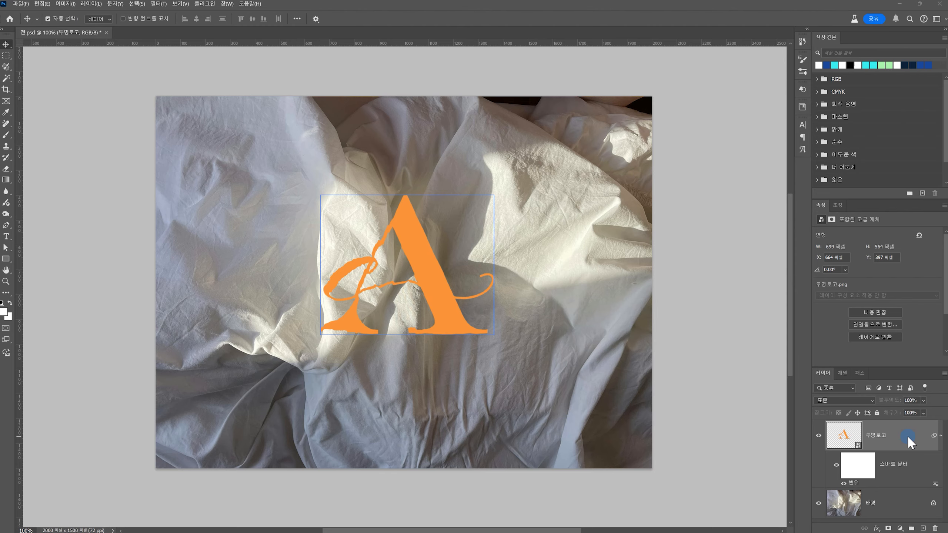
double_click(908, 436)
left_click_drag(628, 93, 570, 137)
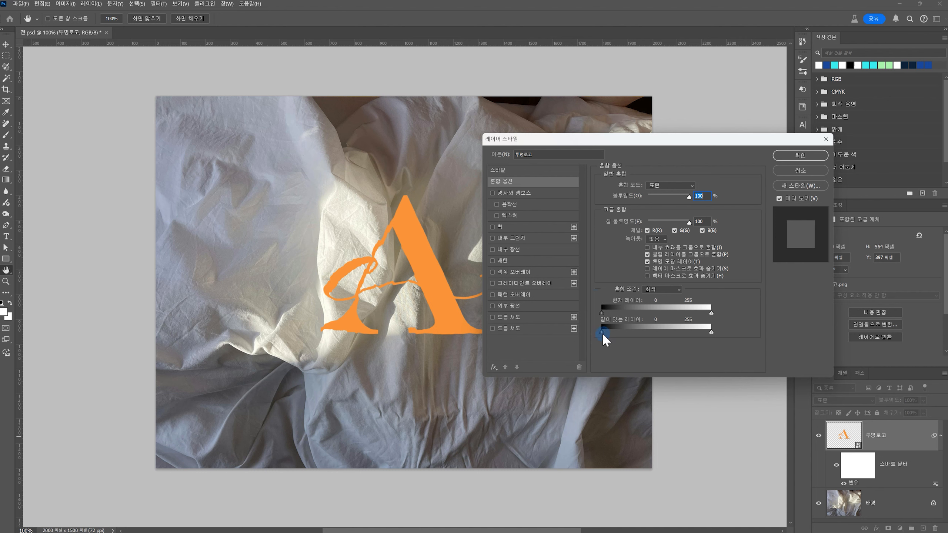
left_click_drag(602, 333, 645, 333)
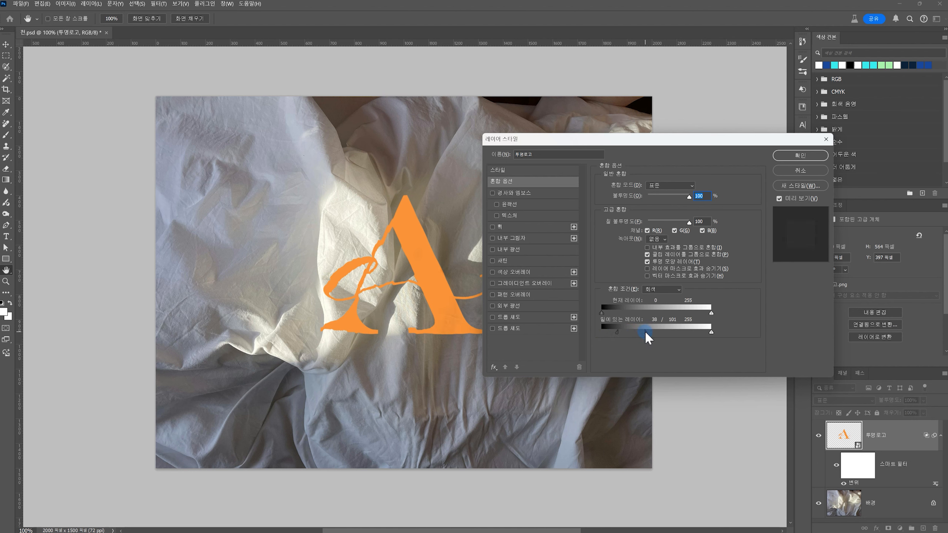
left_click_drag(711, 332, 698, 332)
left_click_drag(710, 336, 709, 335)
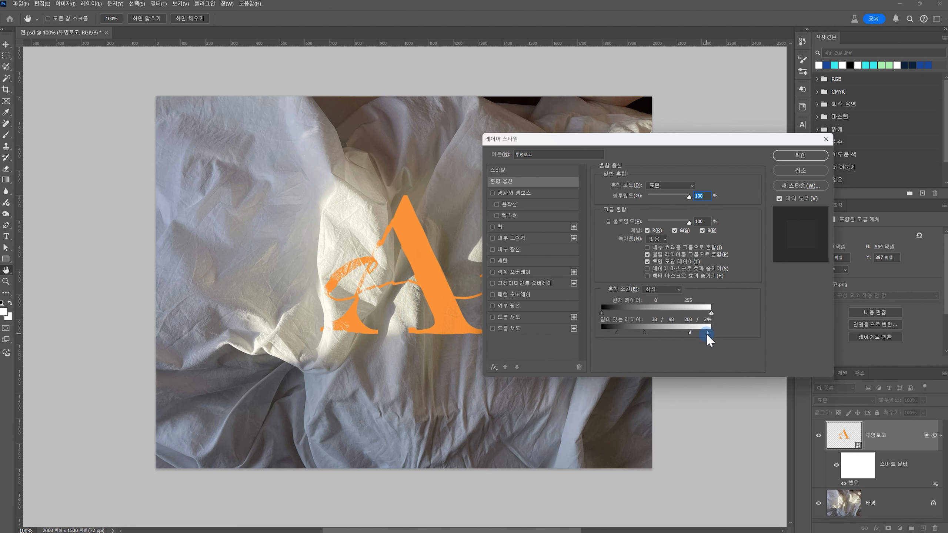
left_click_drag(644, 332, 694, 333)
left_click_drag(707, 333, 709, 335)
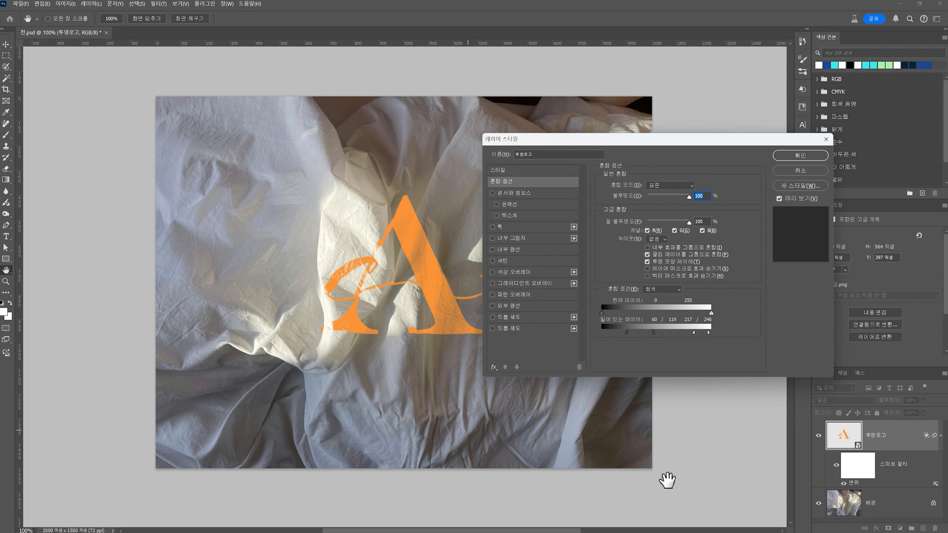
- Set the logo layer's blend mode to Multiply (곱하기) with 99% opacity and apply the layer style
left_click(670, 186)
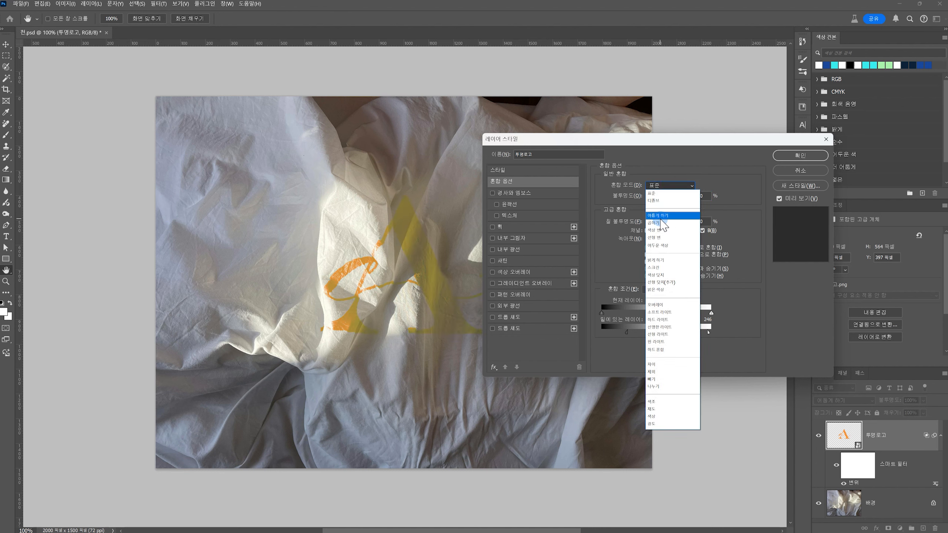
left_click(661, 223)
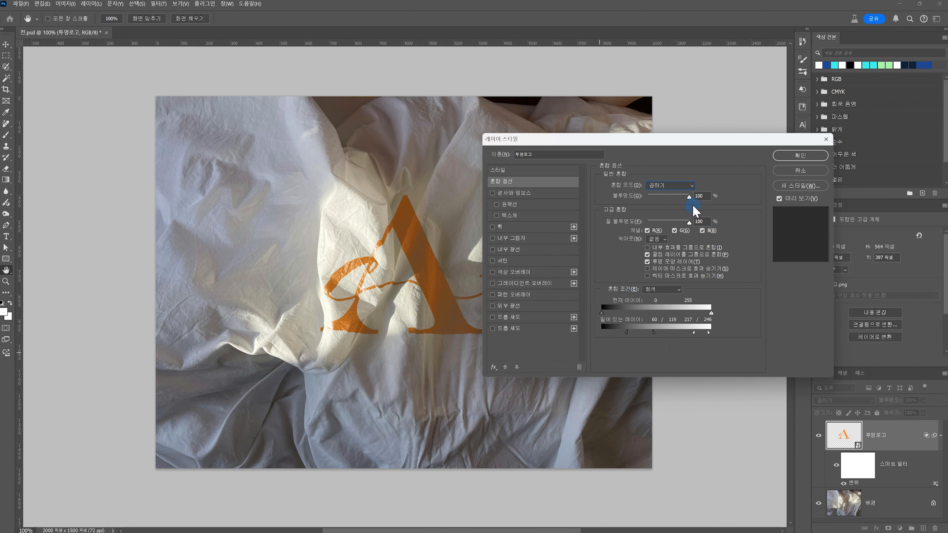
mouse_move(690, 198)
left_mouse_down()
mouse_move(681, 199)
mouse_move(690, 198)
left_mouse_up()
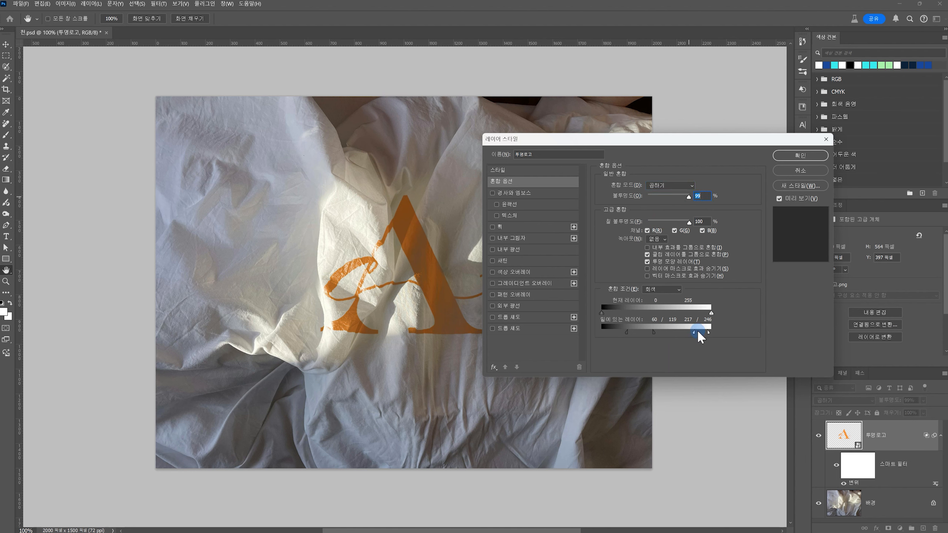
key("Return")
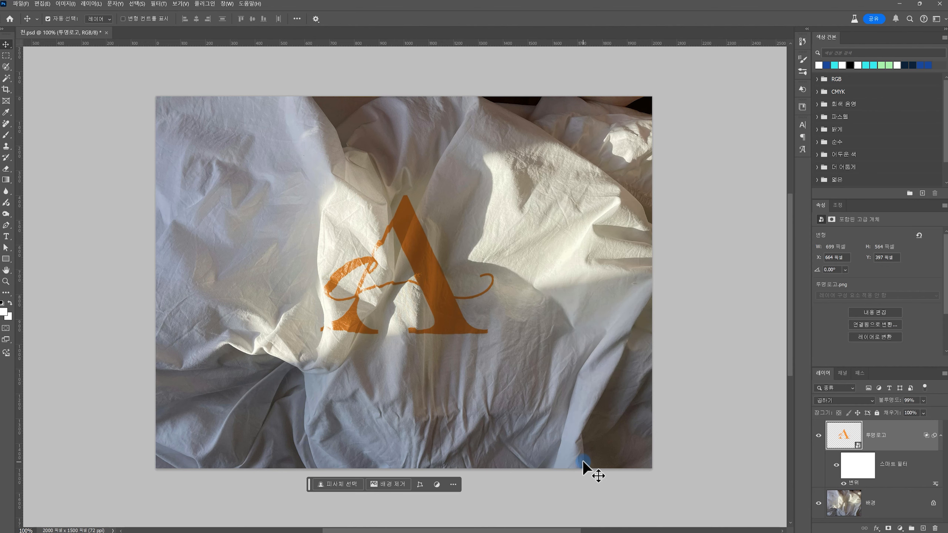
- Compare the logo with its smart filters hidden and shown, and examine up close how it blends with the fabric folds
left_click(837, 467)
left_click(837, 467)
left_click(837, 467)
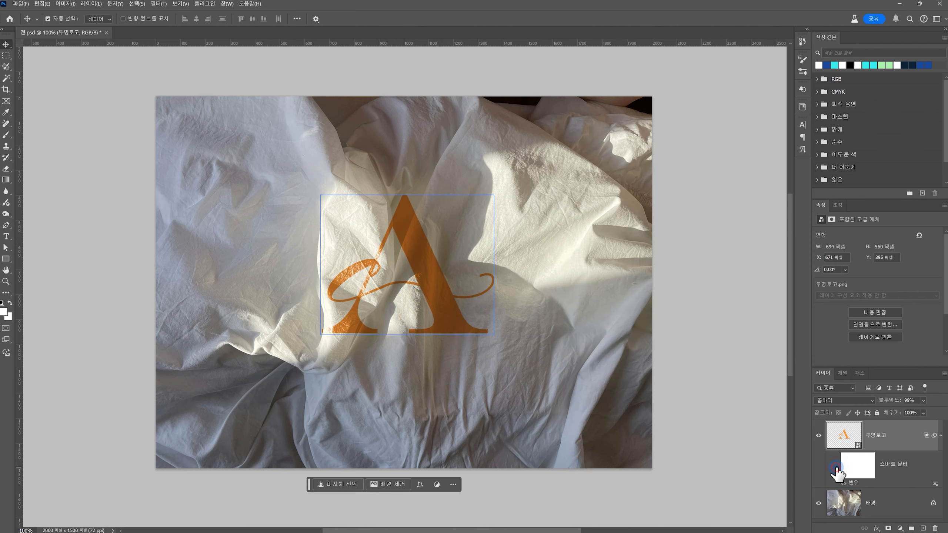
left_click(836, 467)
left_click(837, 467)
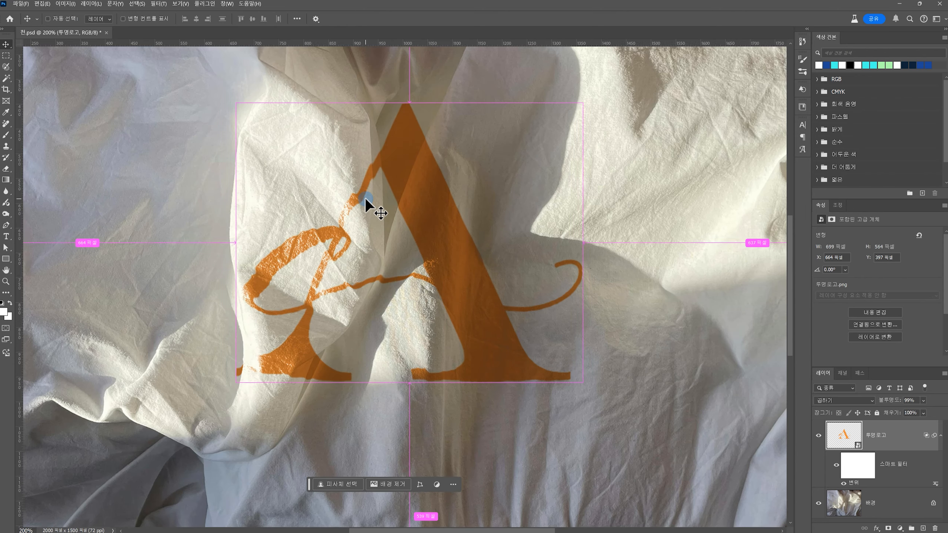
key("ctrl+plus")
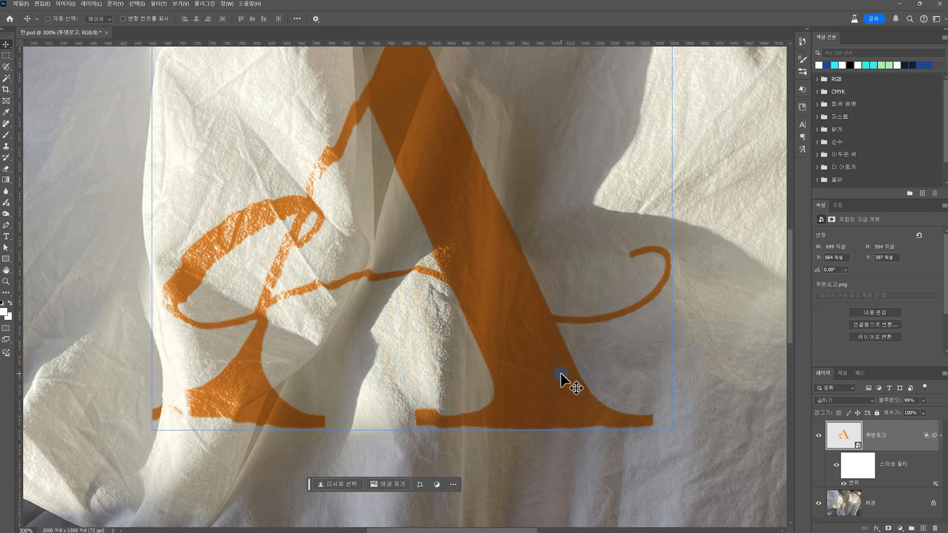
key("ctrl+1")
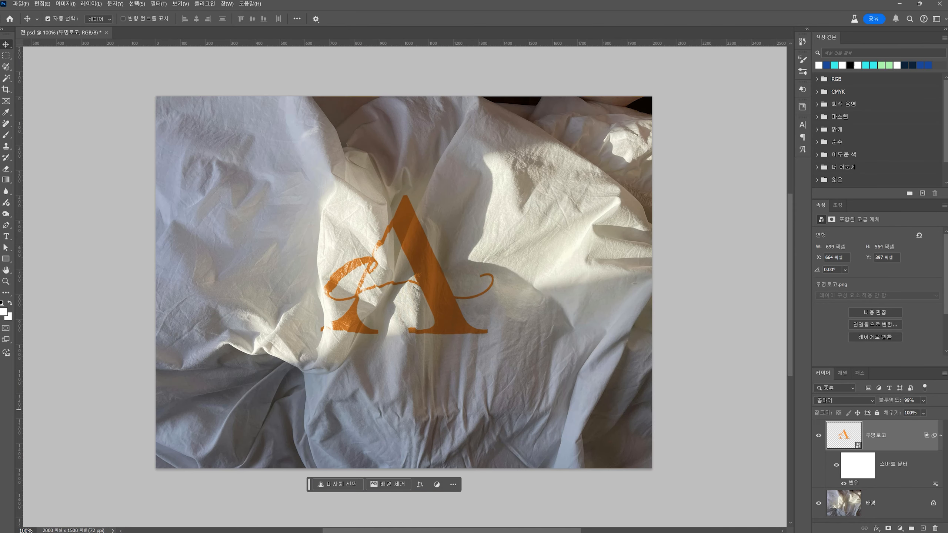